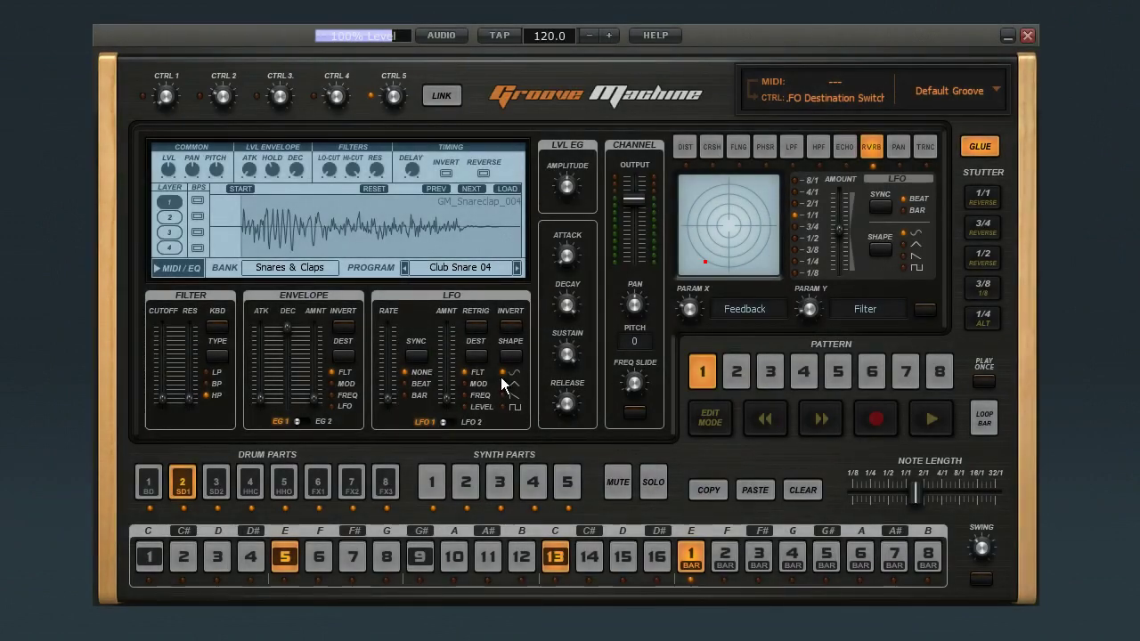
# Reset the groove to its default state and select synth part 1
pyautogui.click(995, 91)
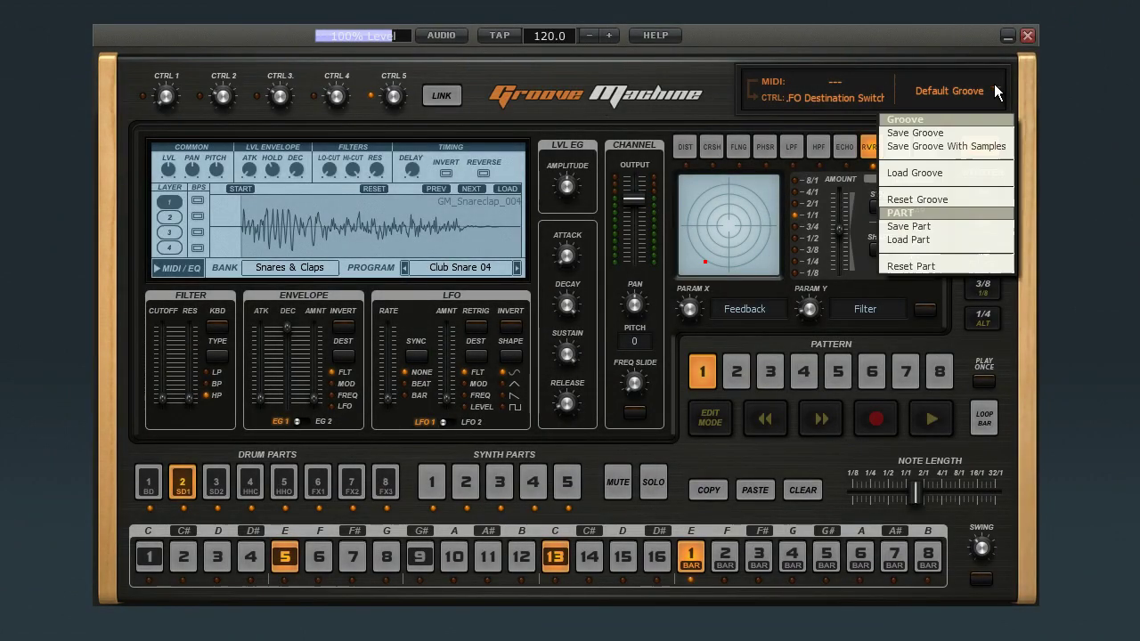
pyautogui.click(917, 201)
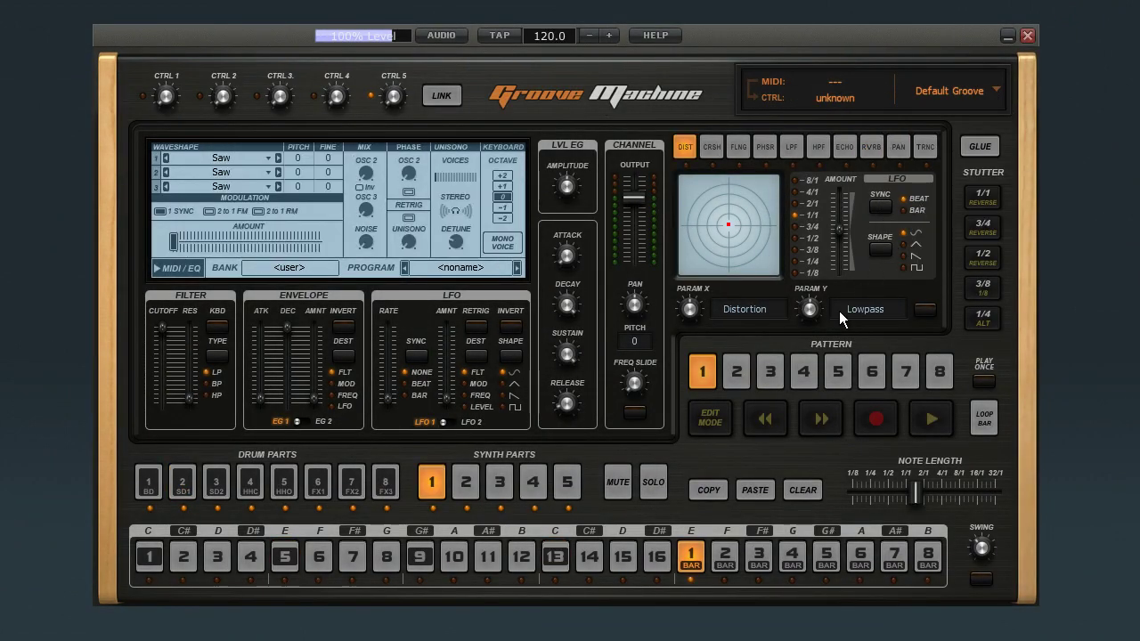
pyautogui.click(434, 483)
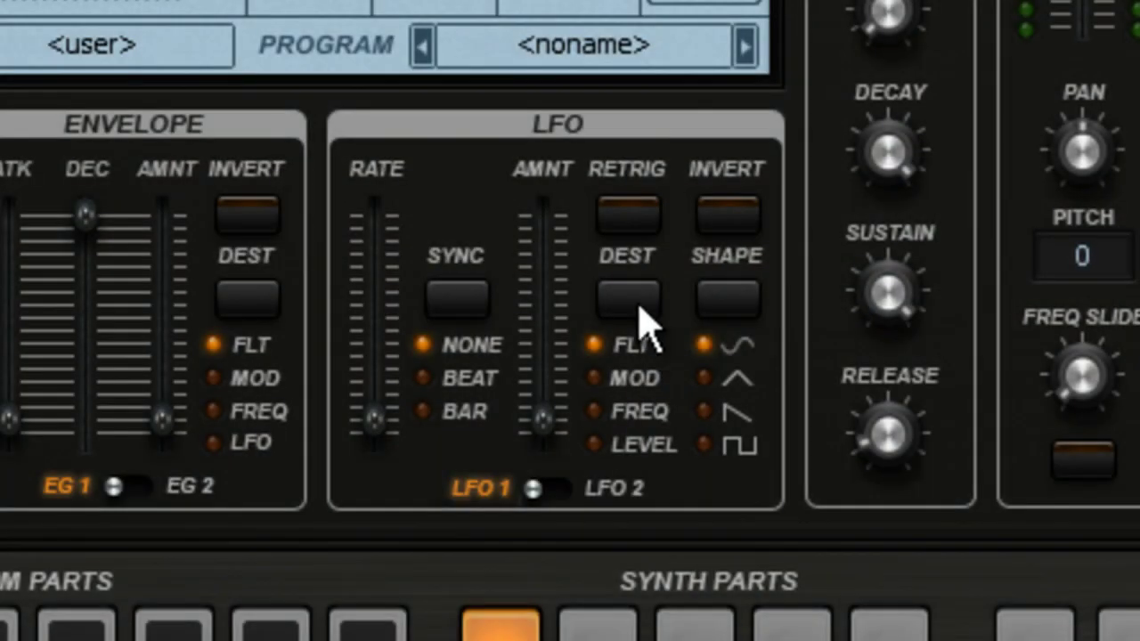
# Set LFO 1's destination to FREQ, with the amount at maximum and the rate slightly above the middle
pyautogui.click(636, 319)
pyautogui.click(636, 319)
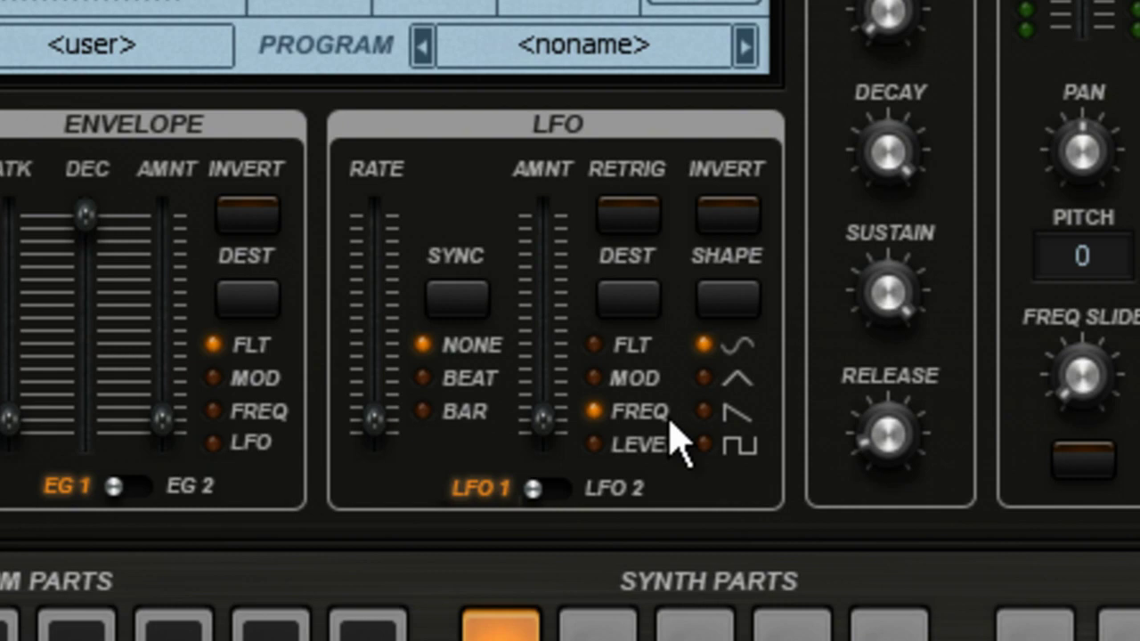
pyautogui.moveTo(542, 429); pyautogui.dragTo(543, 214)
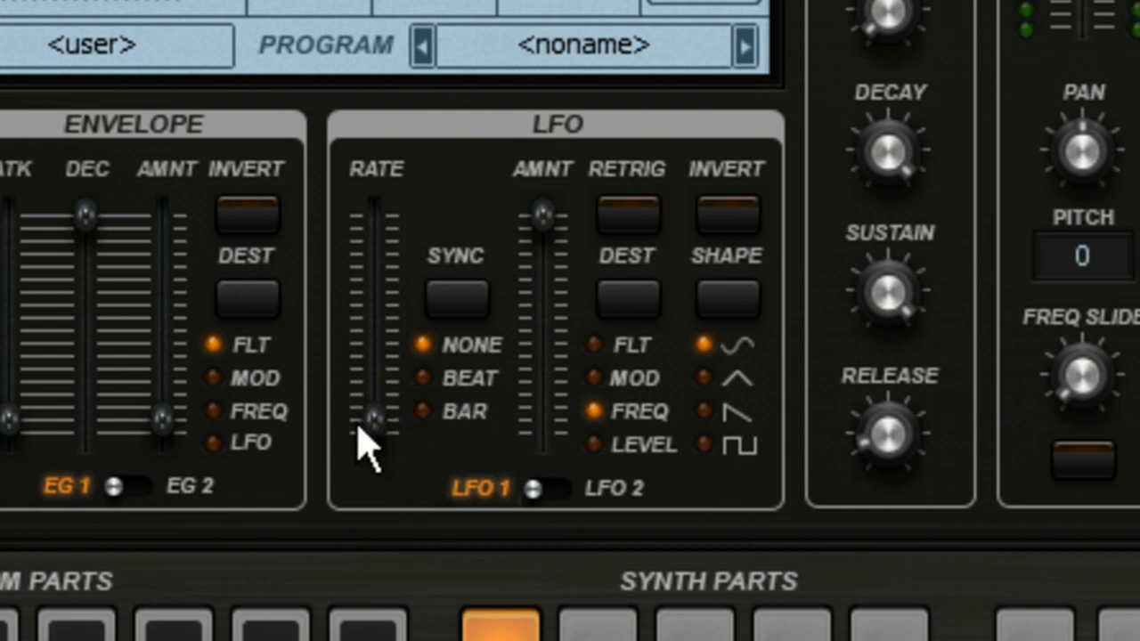
pyautogui.moveTo(375, 420); pyautogui.dragTo(394, 4)
pyautogui.moveTo(375, 294); pyautogui.dragTo(375, 281)
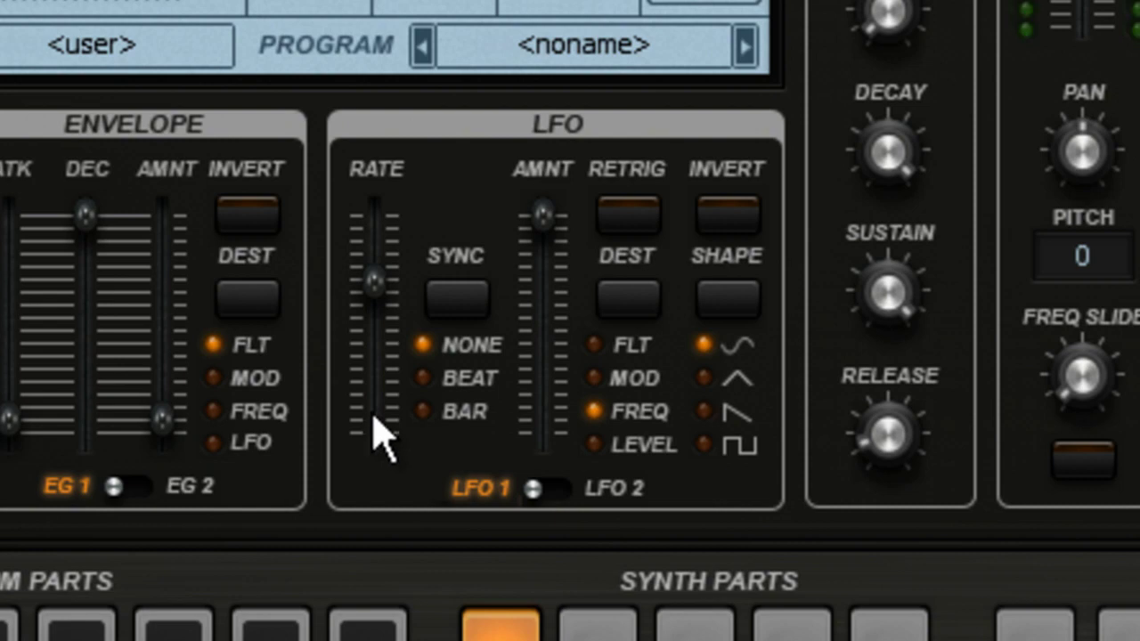
pyautogui.moveTo(369, 288)
pyautogui.mouseDown()
pyautogui.moveTo(382, 377)
pyautogui.moveTo(376, 299)
pyautogui.mouseUp()
# Give LFO 1 a falling sawtooth shape, sync it to BEAT and turn on its inversion
pyautogui.click(743, 302)
pyautogui.click(745, 305)
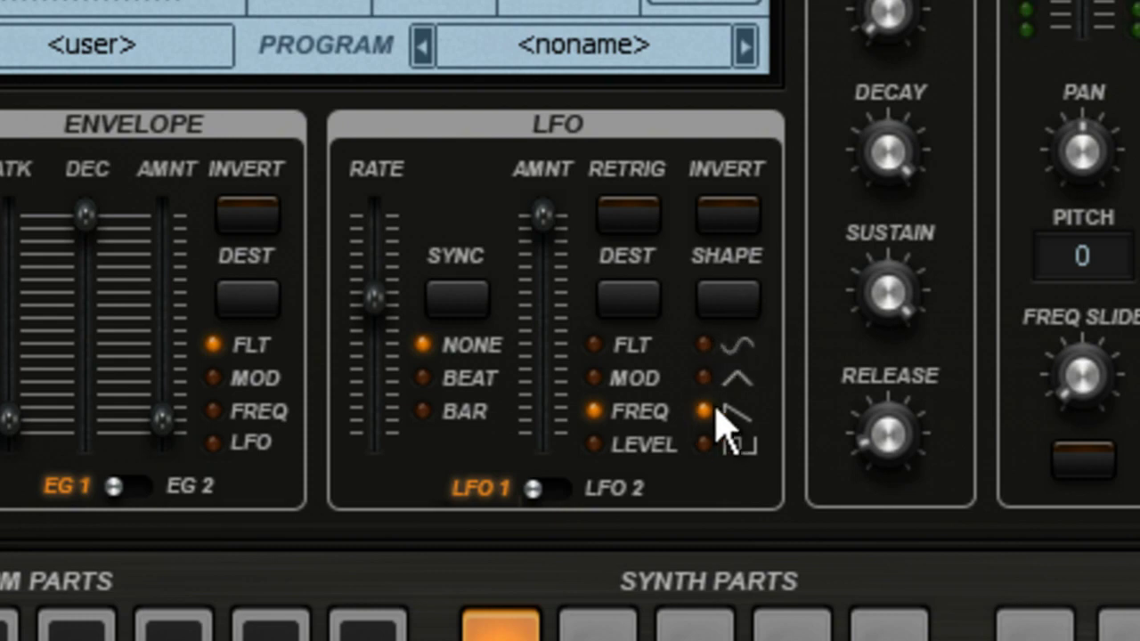
pyautogui.click(457, 298)
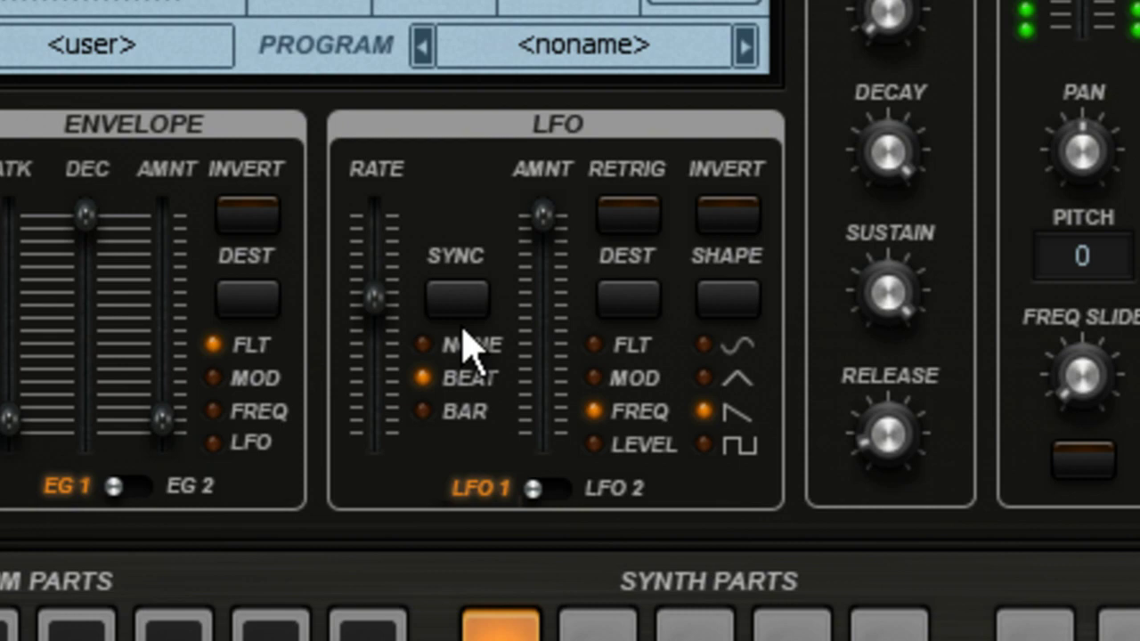
pyautogui.click(726, 222)
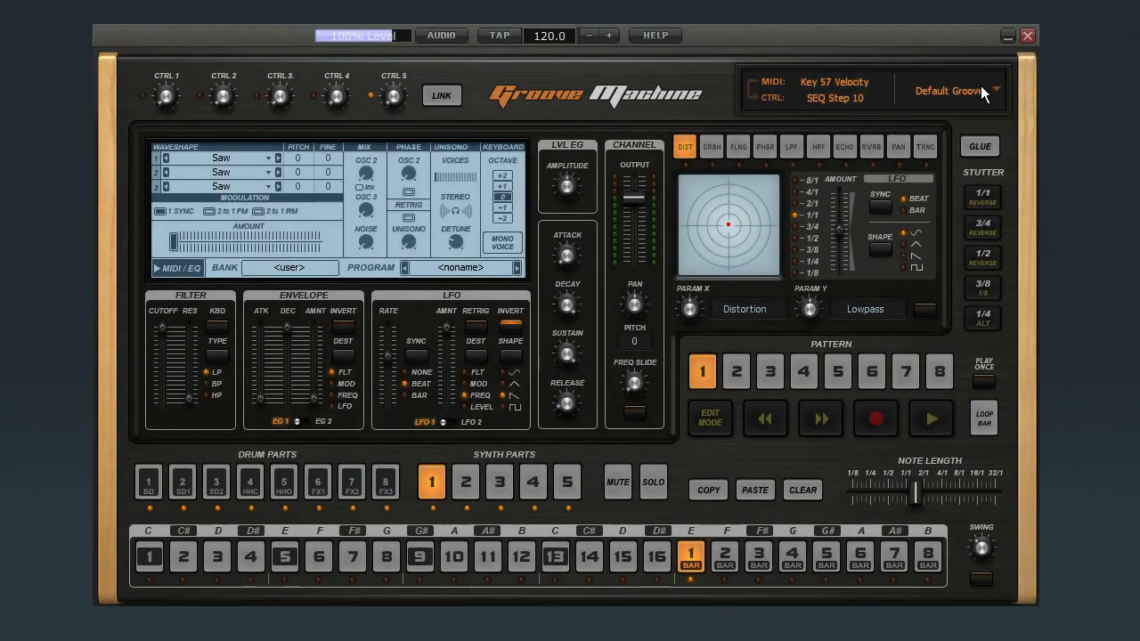
# Save the current synth part as "ZAP!" in the Parts folder
pyautogui.click(981, 85)
pyautogui.click(919, 226)
pyautogui.write('ZAP!')
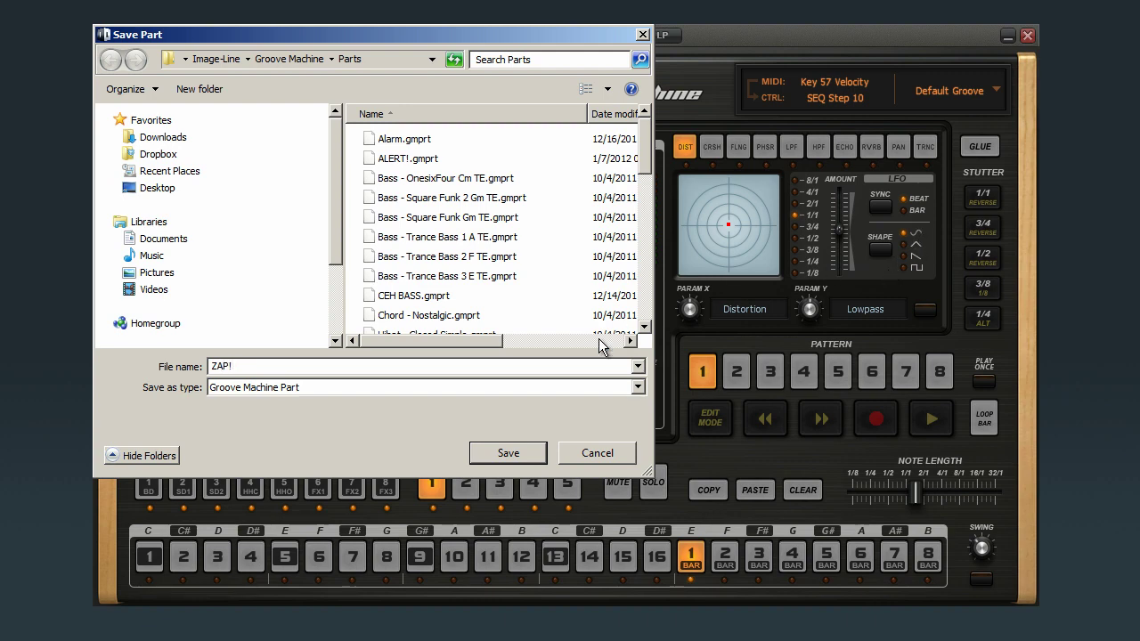
pyautogui.click(507, 455)
# Load the groove "Electro House LS.gmprj"
pyautogui.click(989, 92)
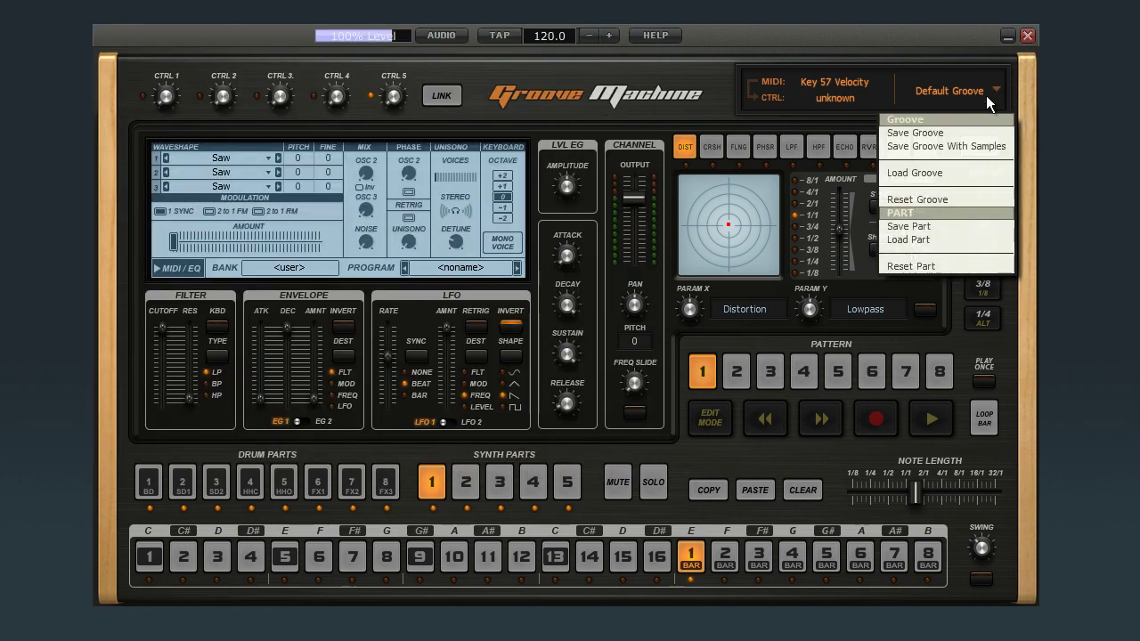
pyautogui.click(933, 174)
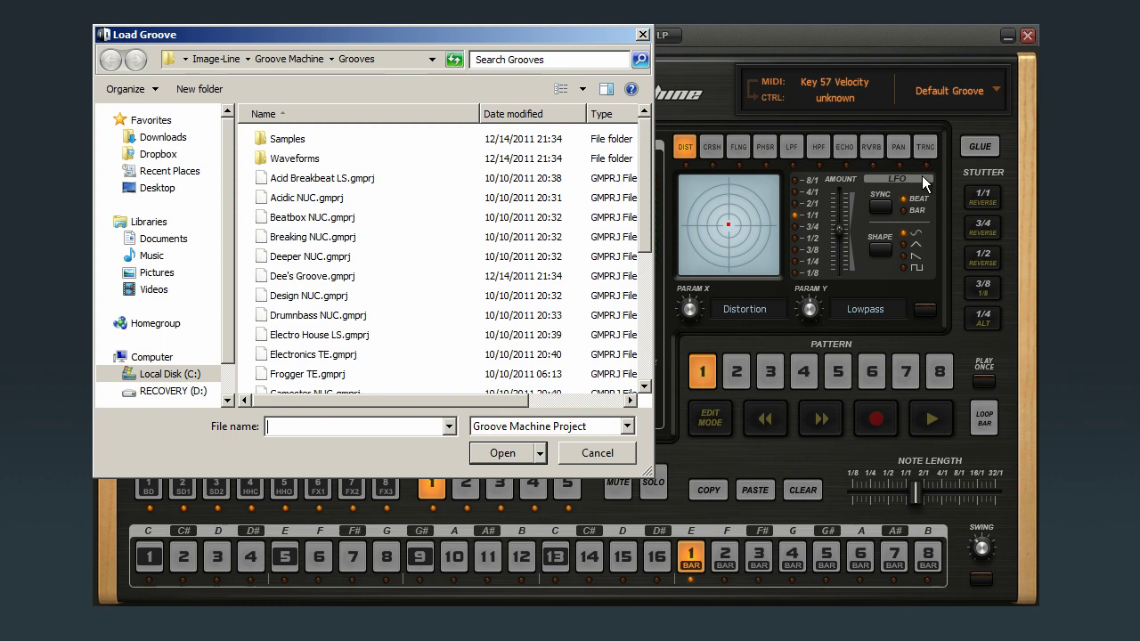
pyautogui.click(323, 337)
pyautogui.click(493, 456)
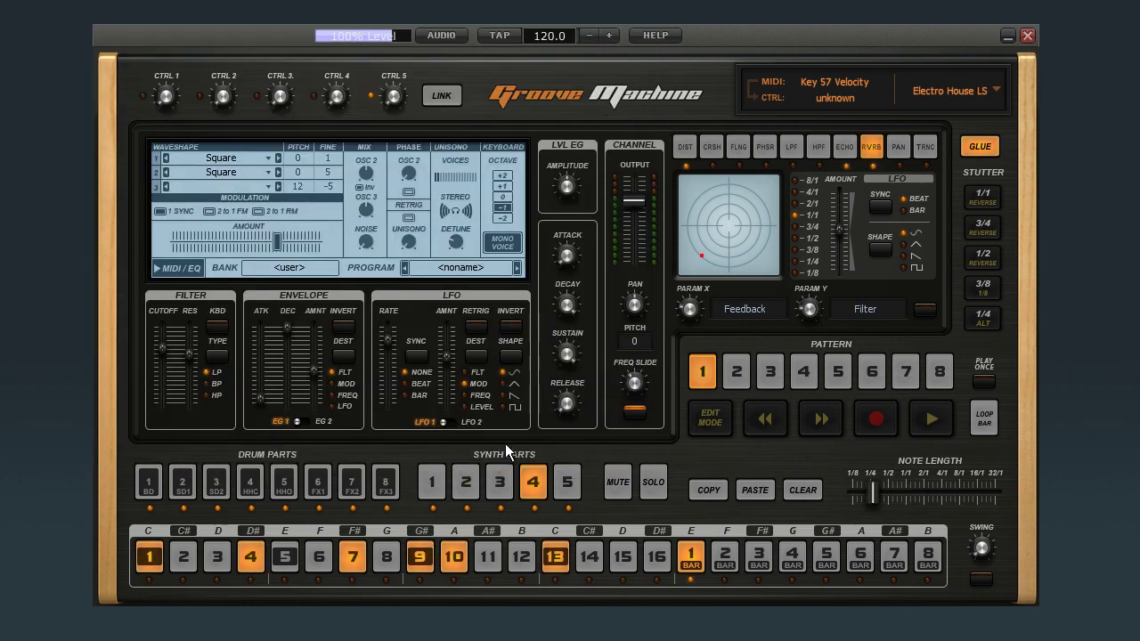
# Select synth part 5, view its notes in the piano roll and return to the main view
pyautogui.click(564, 486)
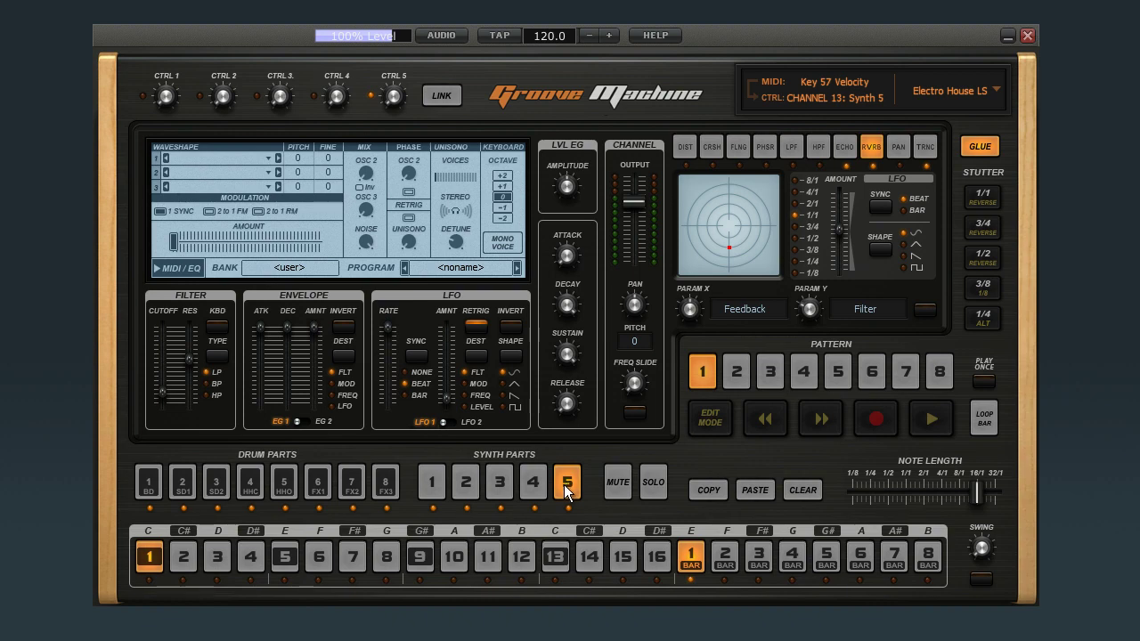
pyautogui.rightClick(585, 553)
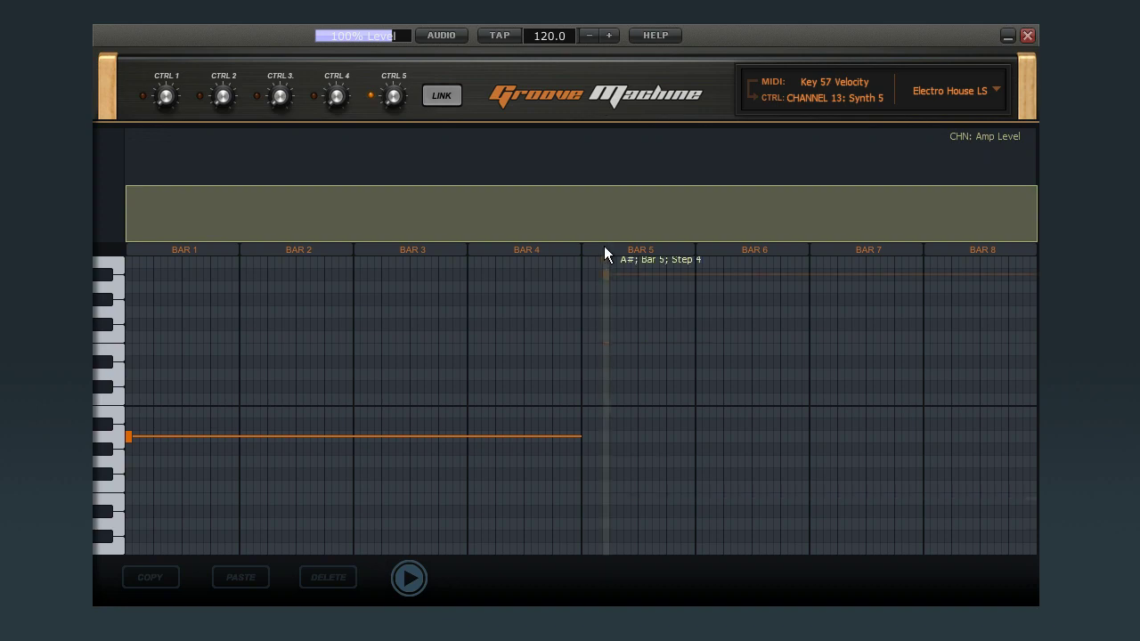
pyautogui.click(514, 116)
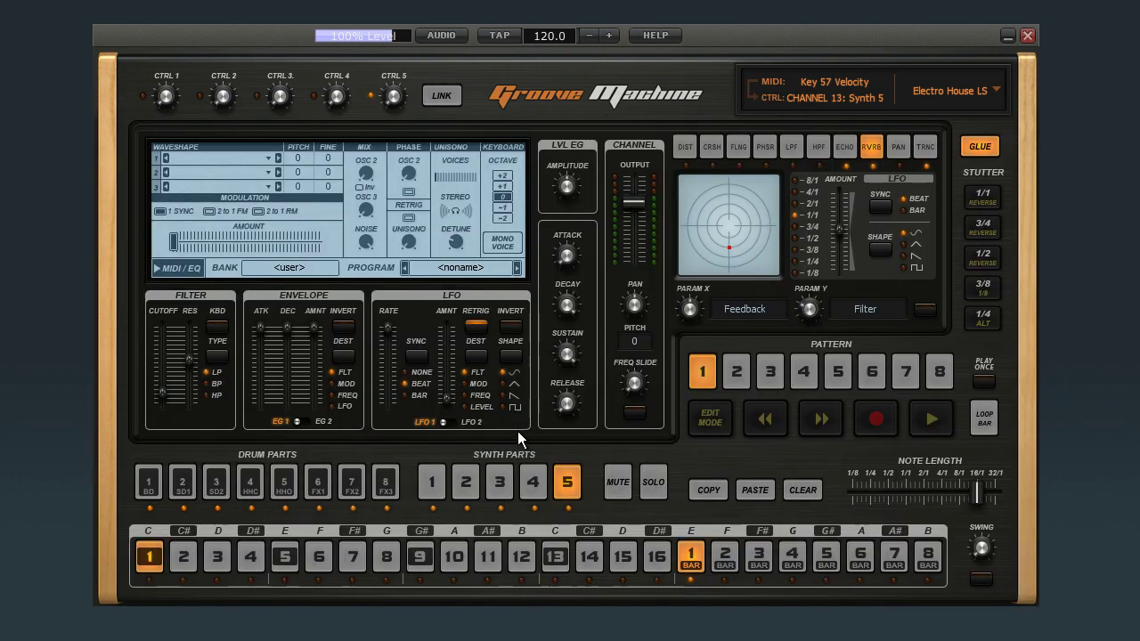
# Load the saved part "ZAP!.gmprt" into synth part 5
pyautogui.click(976, 96)
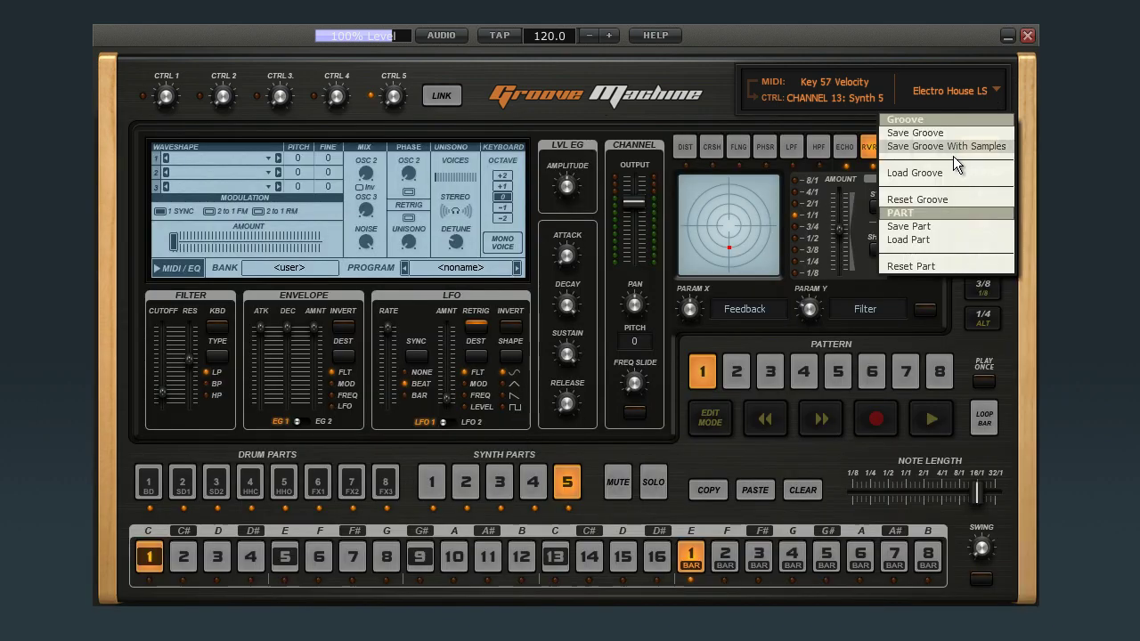
pyautogui.click(918, 241)
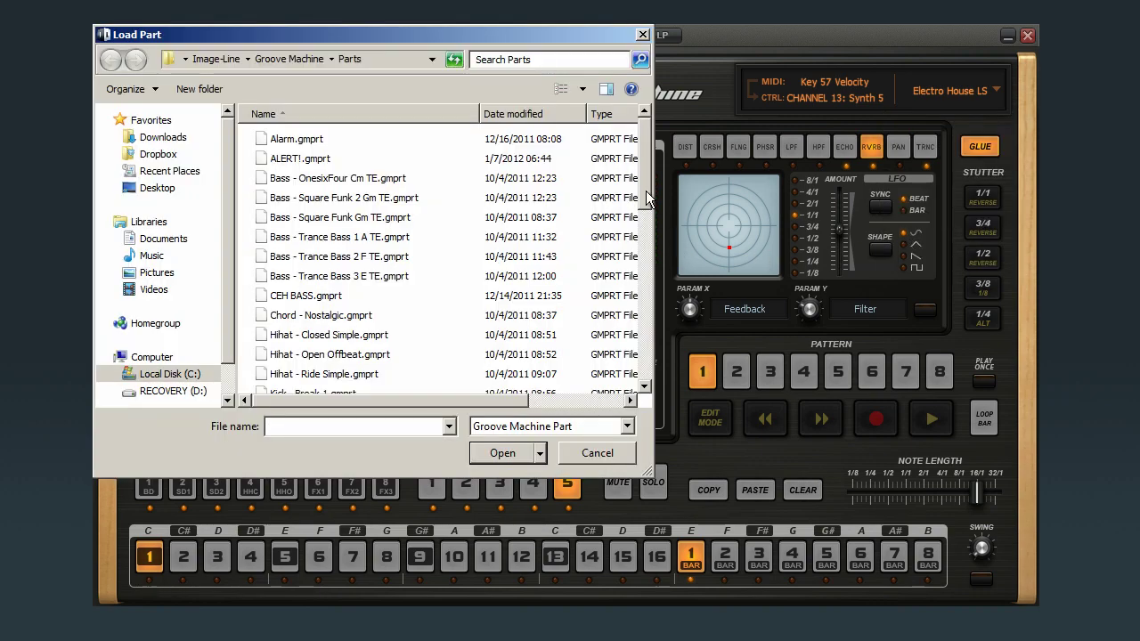
pyautogui.scroll(-9, 458, 192)
pyautogui.click(327, 384)
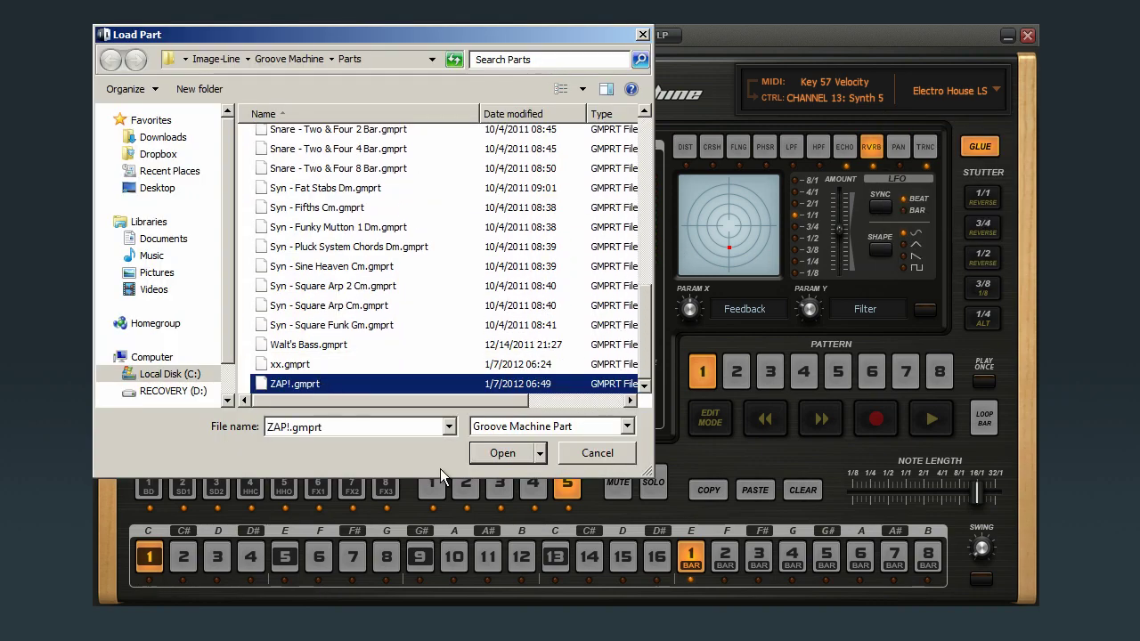
pyautogui.click(504, 453)
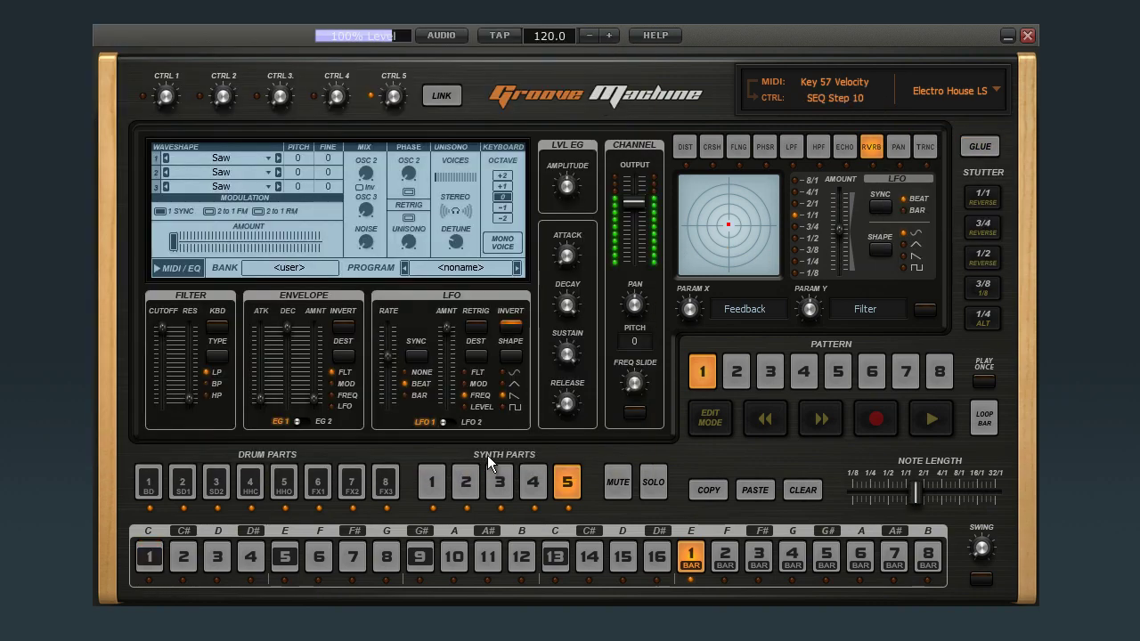
# Raise synth part 5's output level slightly and audition the sound with pattern 1 playing
pyautogui.moveTo(632, 200); pyautogui.dragTo(633, 199)
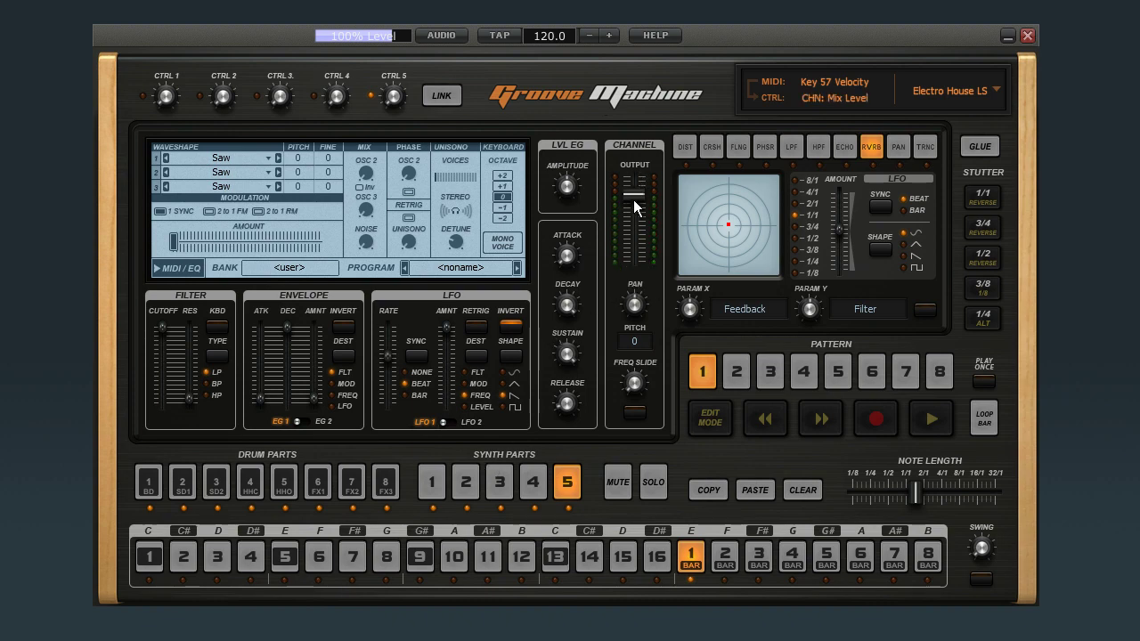
pyautogui.click(929, 419)
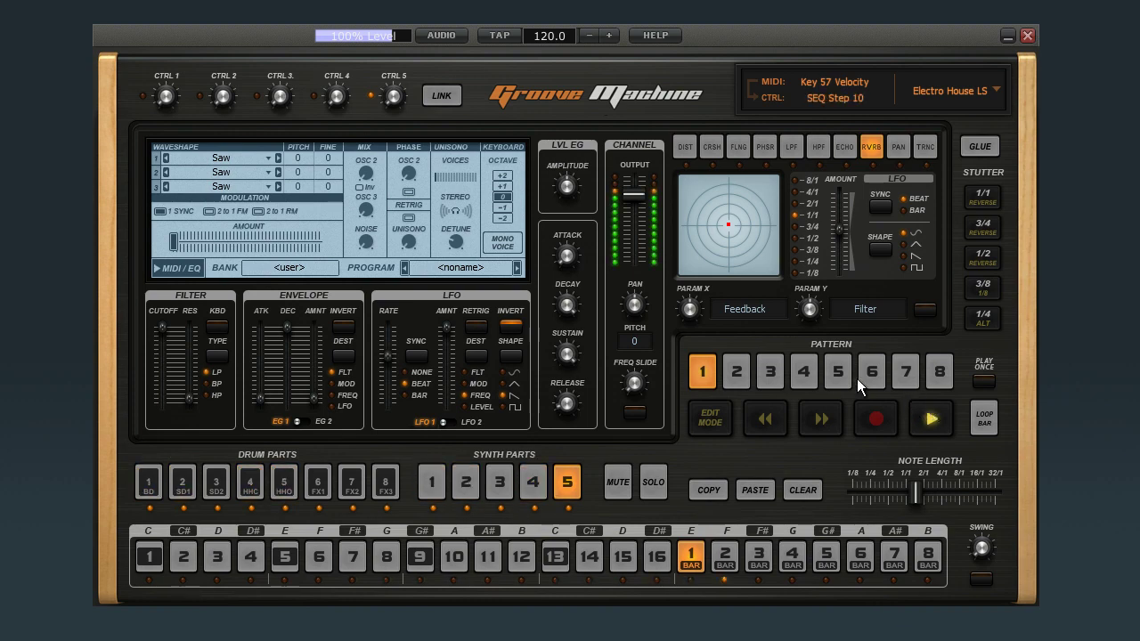
pyautogui.moveTo(389, 352)
pyautogui.click(929, 411)
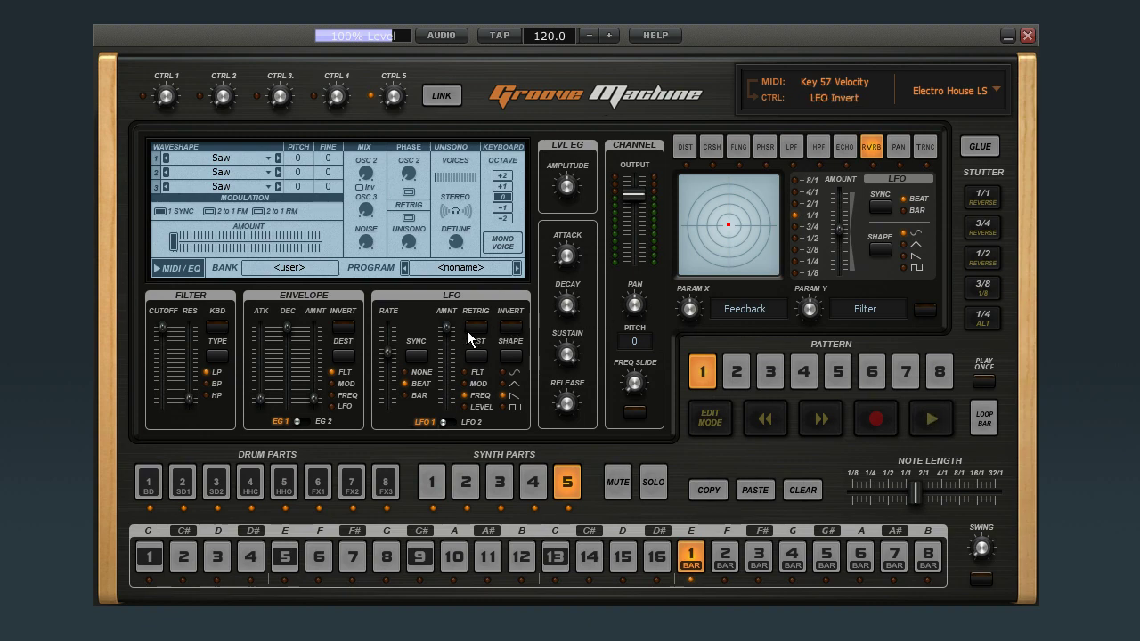
# Set LFO 1's sync to BAR and audition the sound over the playing pattern
pyautogui.click(416, 353)
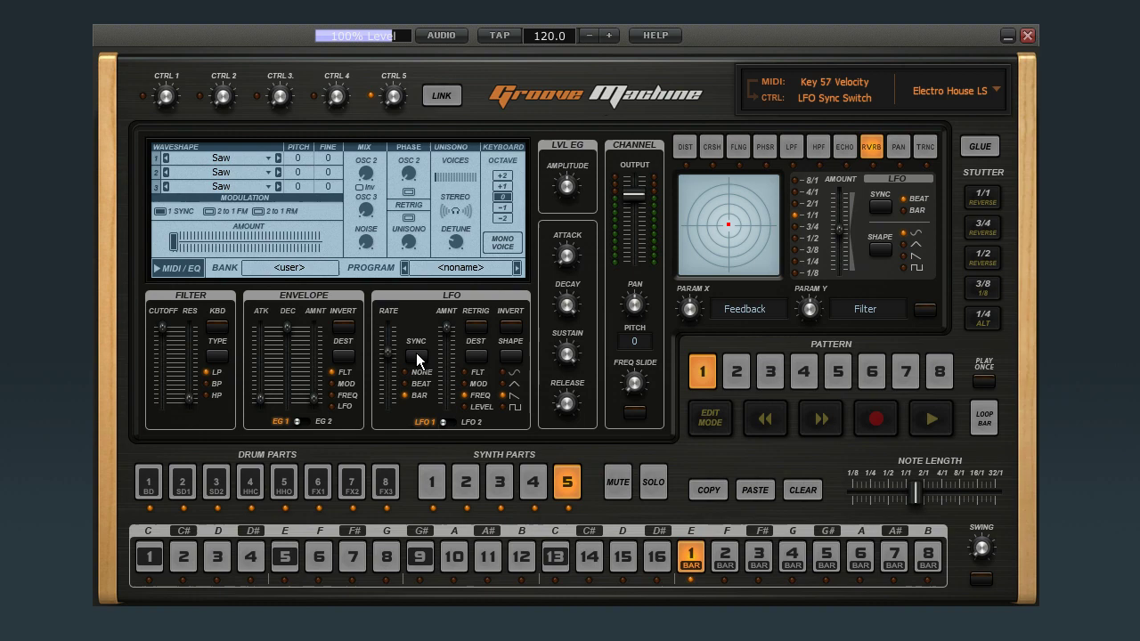
pyautogui.click(922, 415)
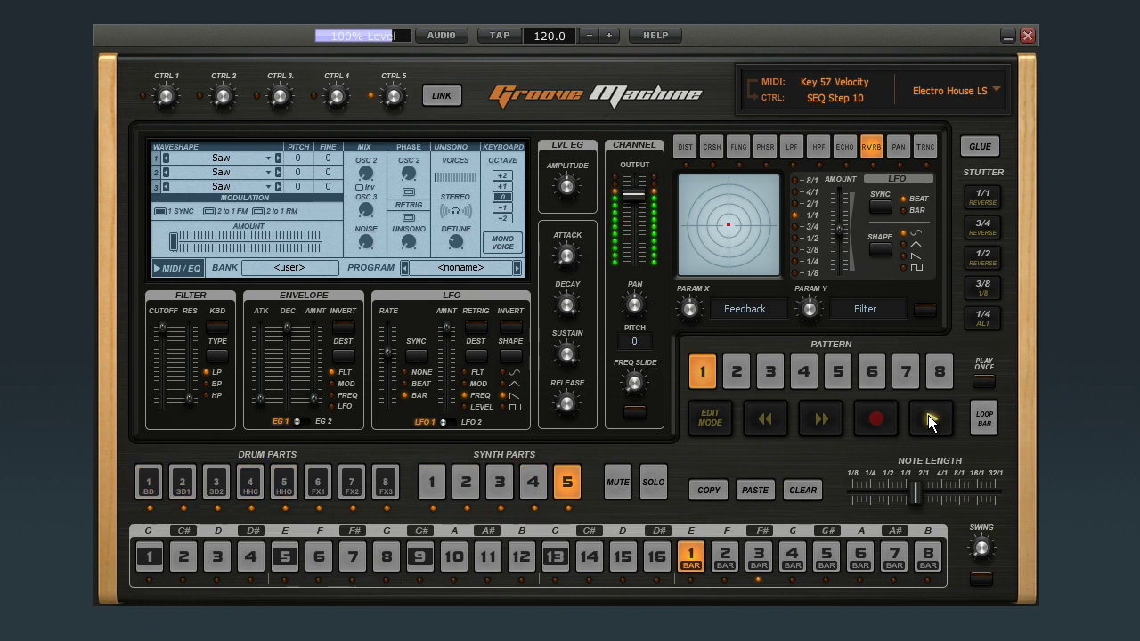
pyautogui.click(929, 417)
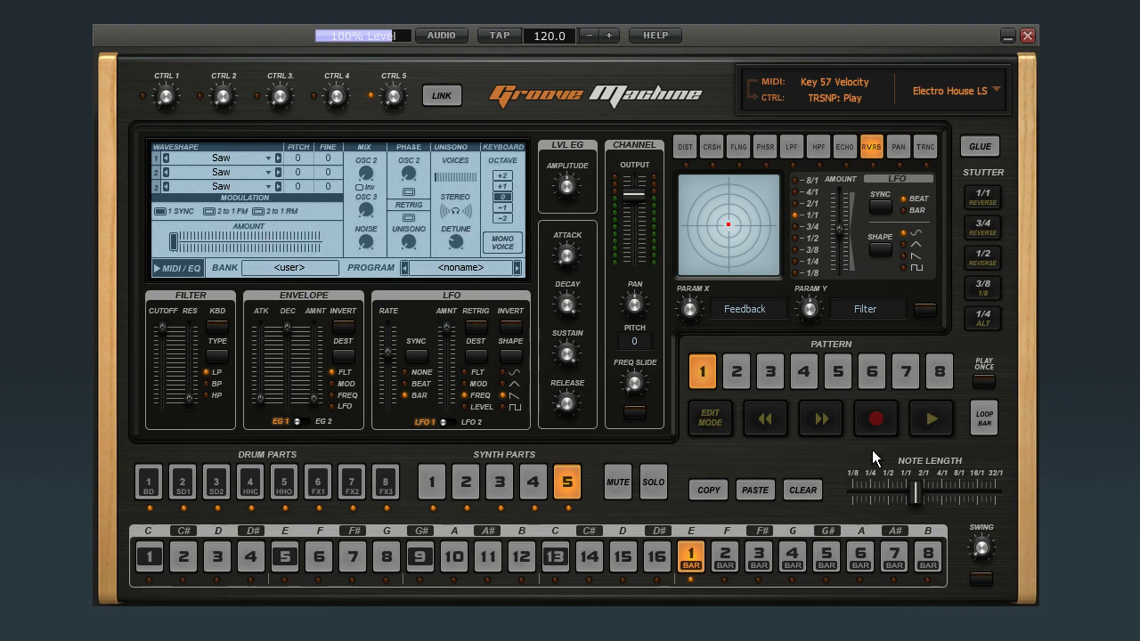
# Turn on retrigger for LFO 1 and audition the sound over the playing pattern
pyautogui.click(478, 327)
pyautogui.click(922, 420)
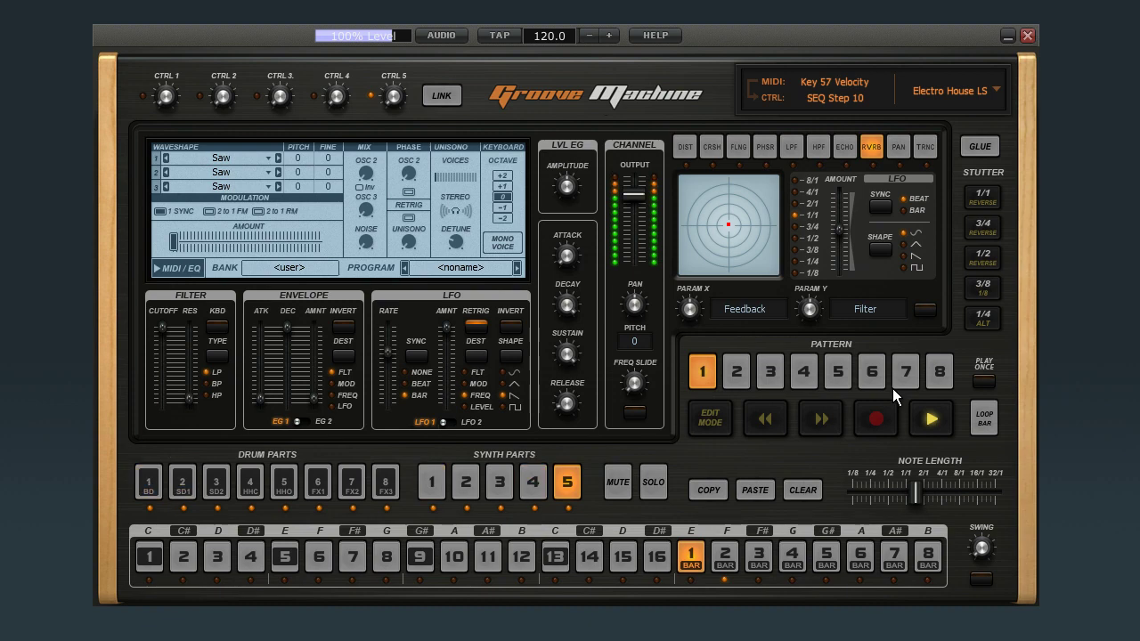
pyautogui.click(922, 414)
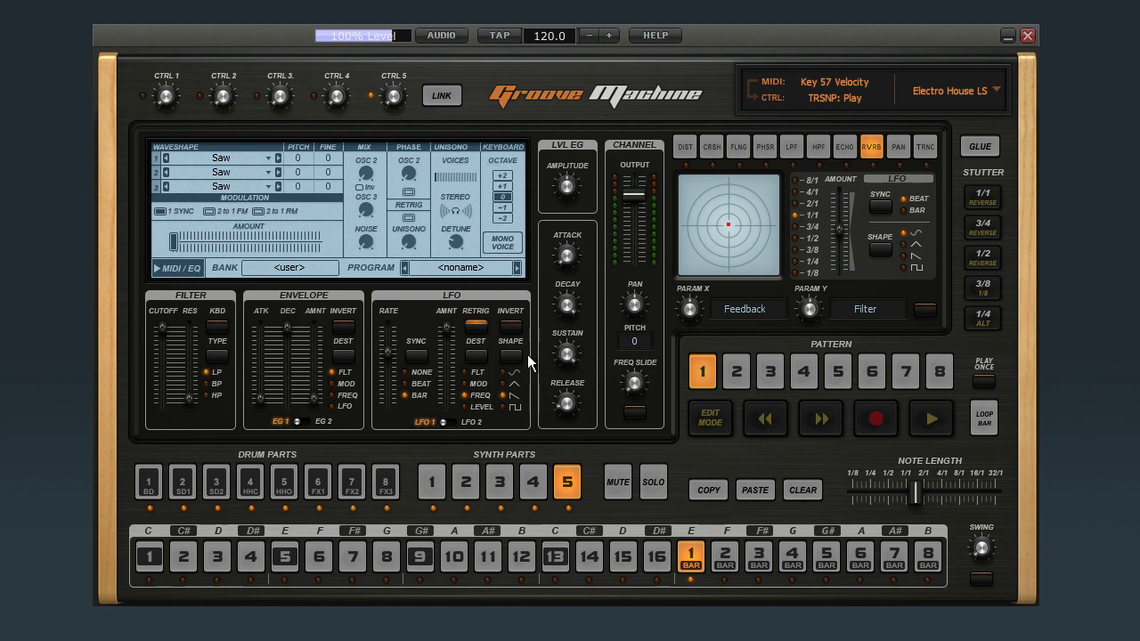
# Set LFO 1 to the FLT destination with BEAT sync, and the filter to about 50% cutoff with near-maximum resonance
pyautogui.click(475, 351)
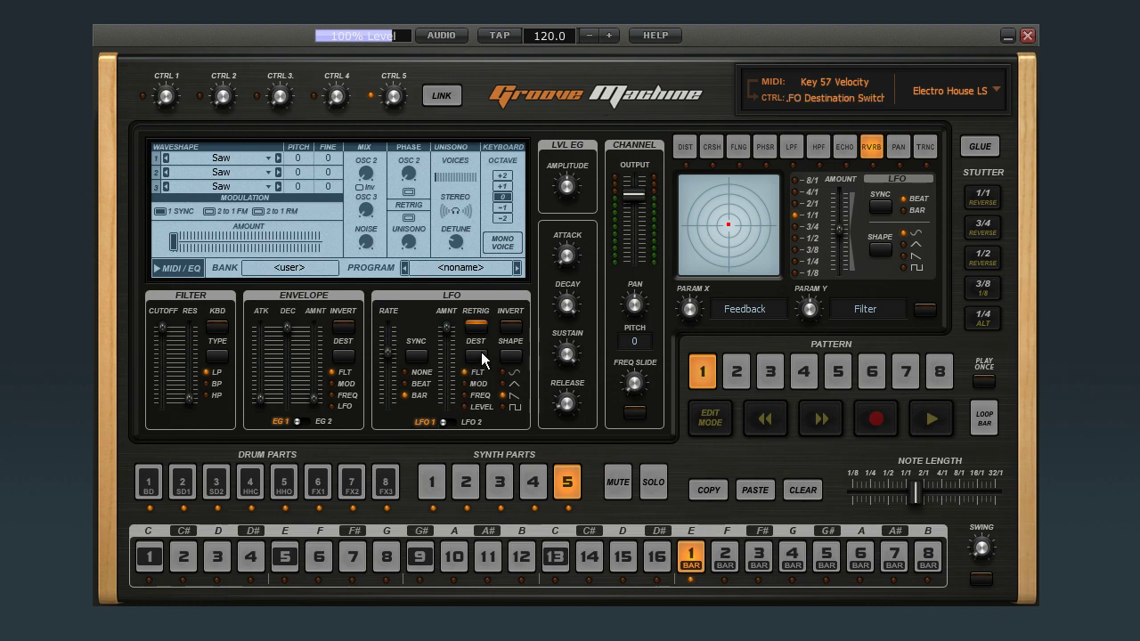
pyautogui.click(418, 354)
pyautogui.moveTo(164, 327); pyautogui.dragTo(122, 503)
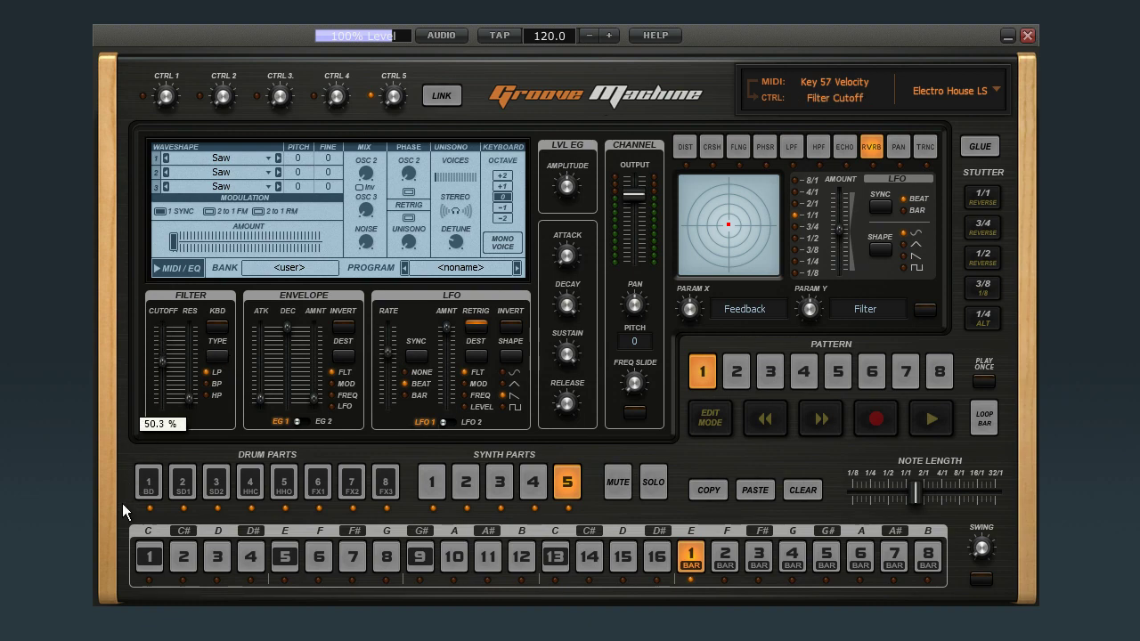
pyautogui.moveTo(184, 400); pyautogui.dragTo(218, 85)
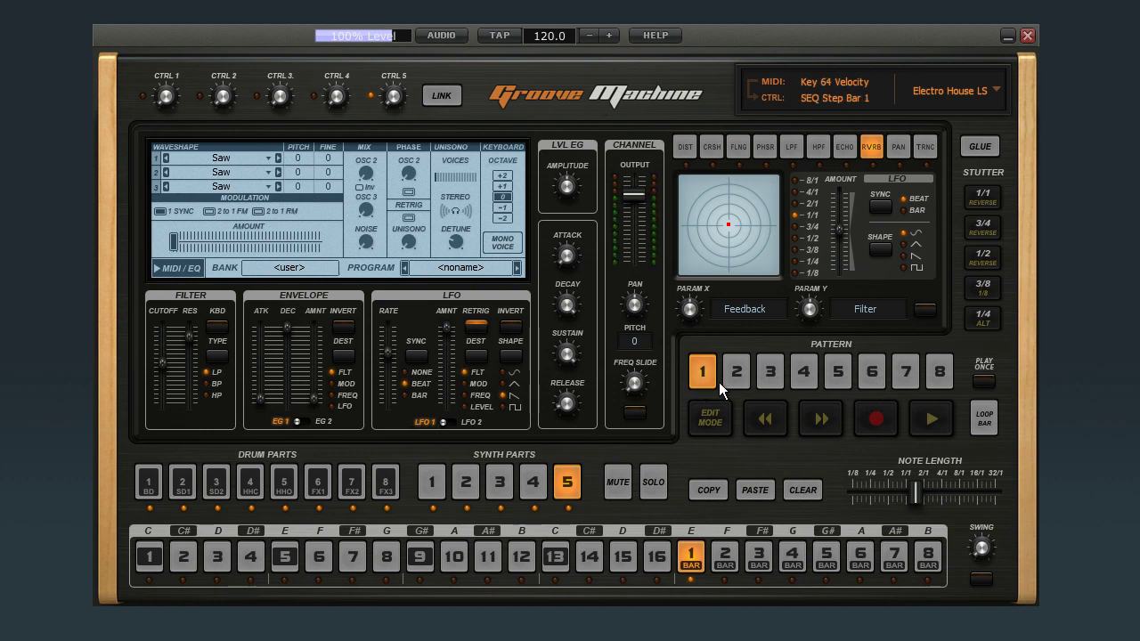
# Raise synth part 5's output level and lower its filter cutoff slightly while the pattern plays, and stop playback
pyautogui.click(927, 414)
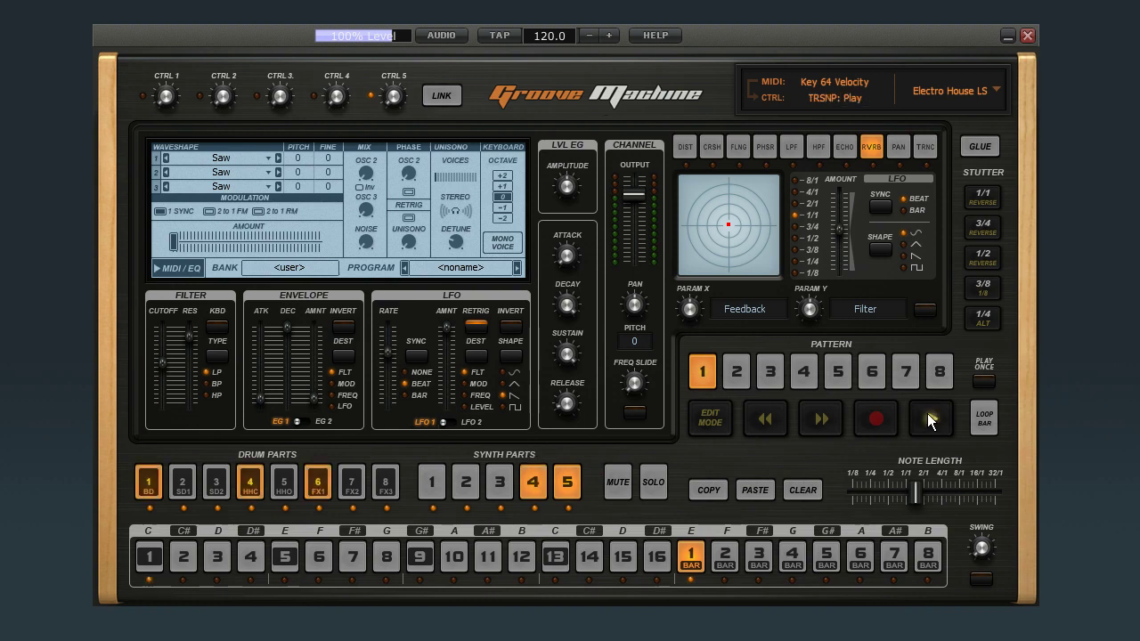
pyautogui.moveTo(630, 193); pyautogui.dragTo(626, 163)
pyautogui.moveTo(163, 362); pyautogui.dragTo(163, 377)
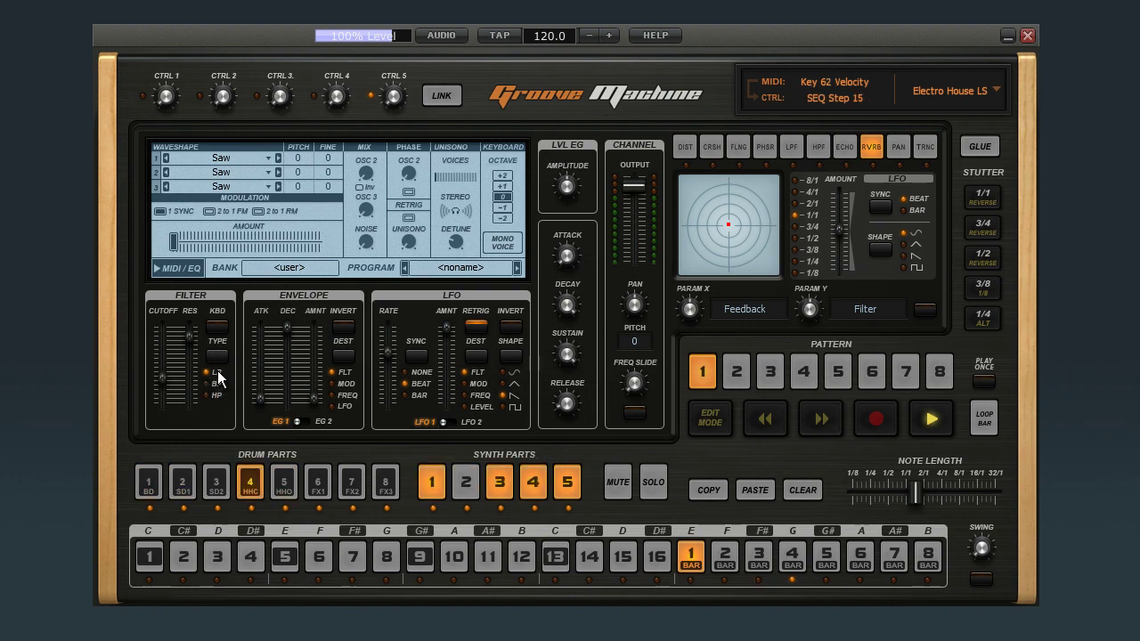
pyautogui.click(927, 418)
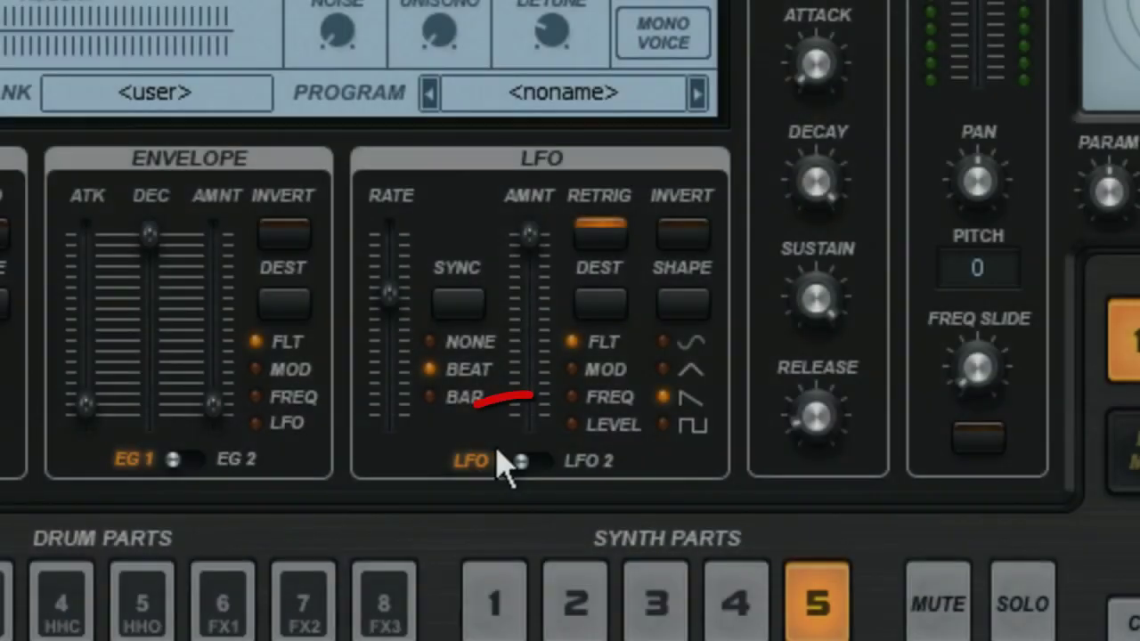
# Show the LFO 2 settings and return to LFO 1
pyautogui.click(447, 421)
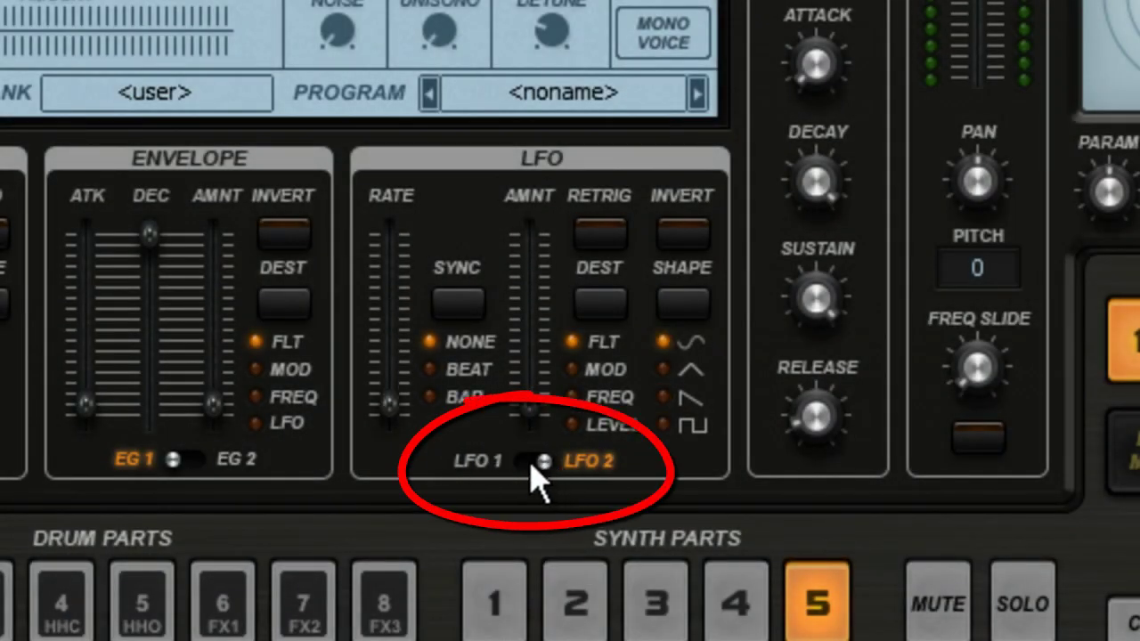
pyautogui.click(527, 462)
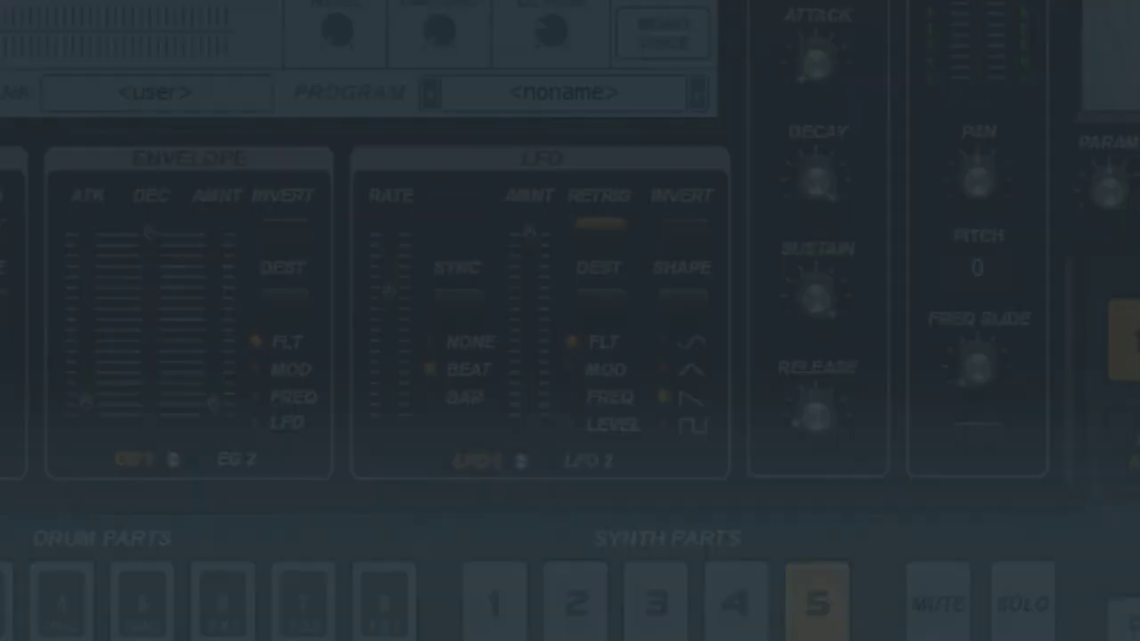